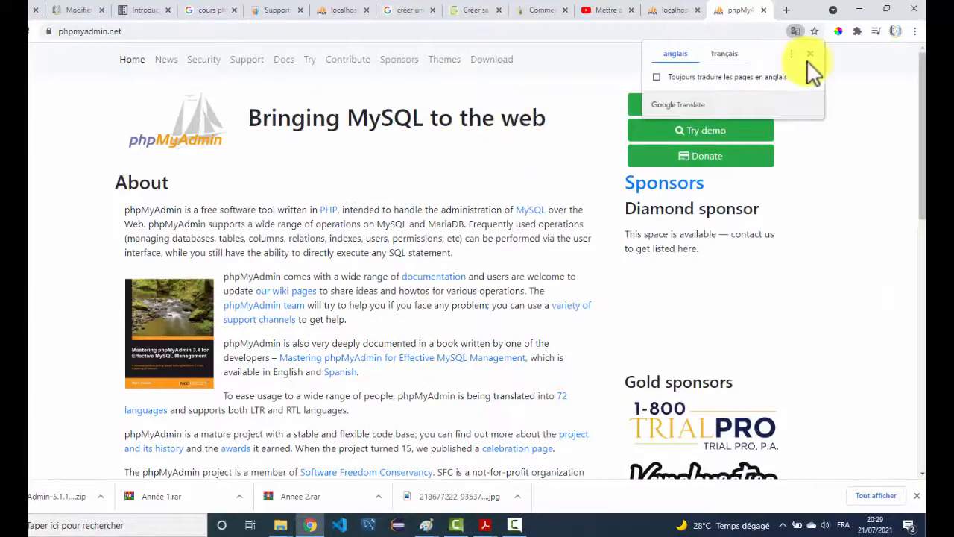
Start the phpMyAdmin 5.1.1 download and choose C:\wamp64\apps as the save location.
left_click(810, 55)
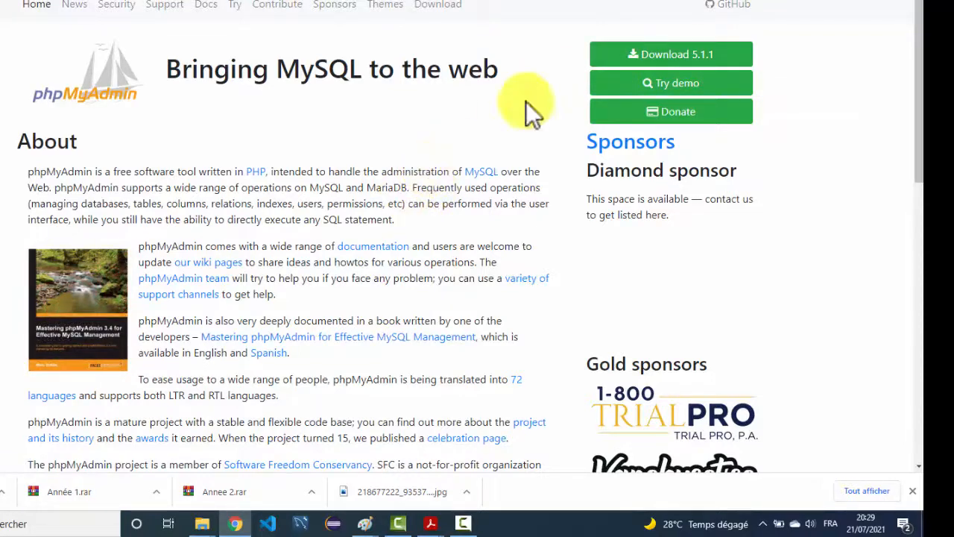
left_click(693, 55)
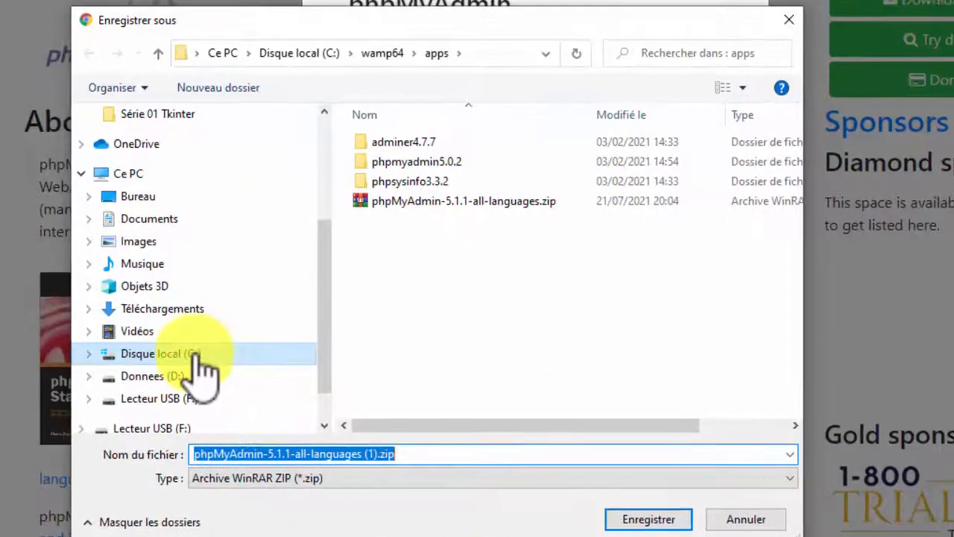
left_click(196, 357)
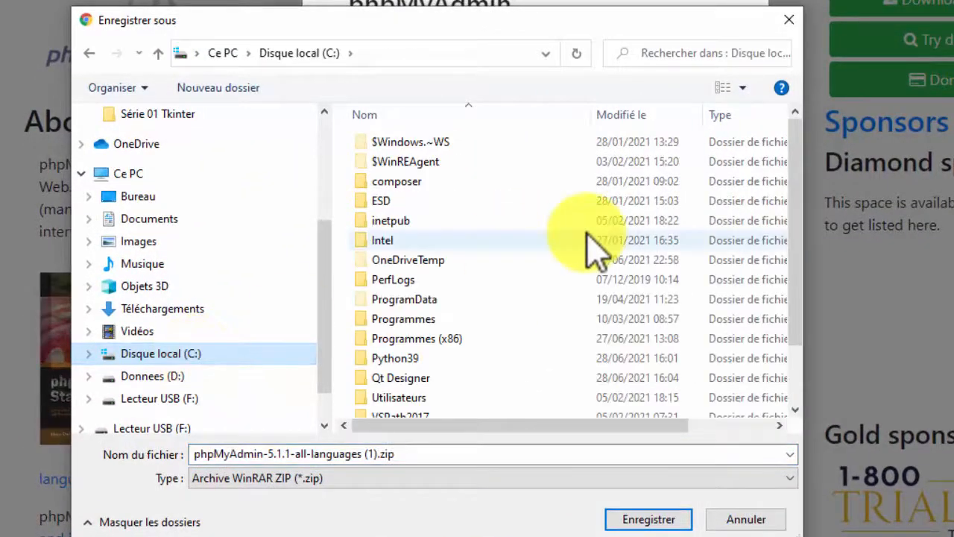
left_click_drag(793, 216, 805, 339)
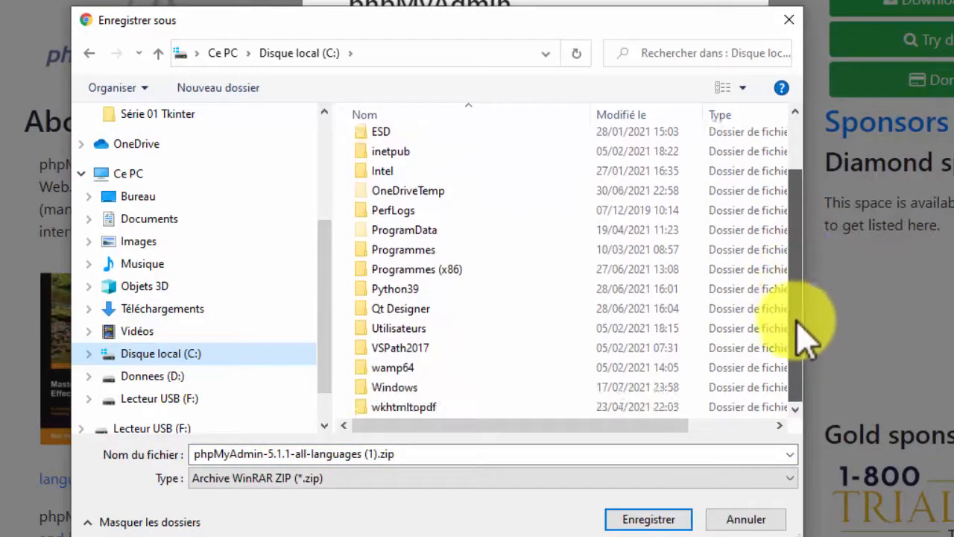
double_click(392, 368)
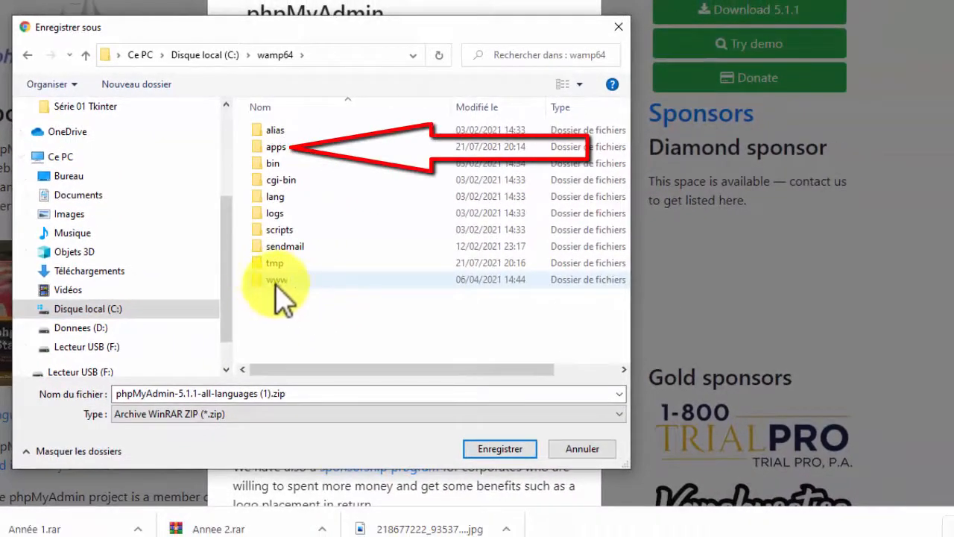
double_click(273, 148)
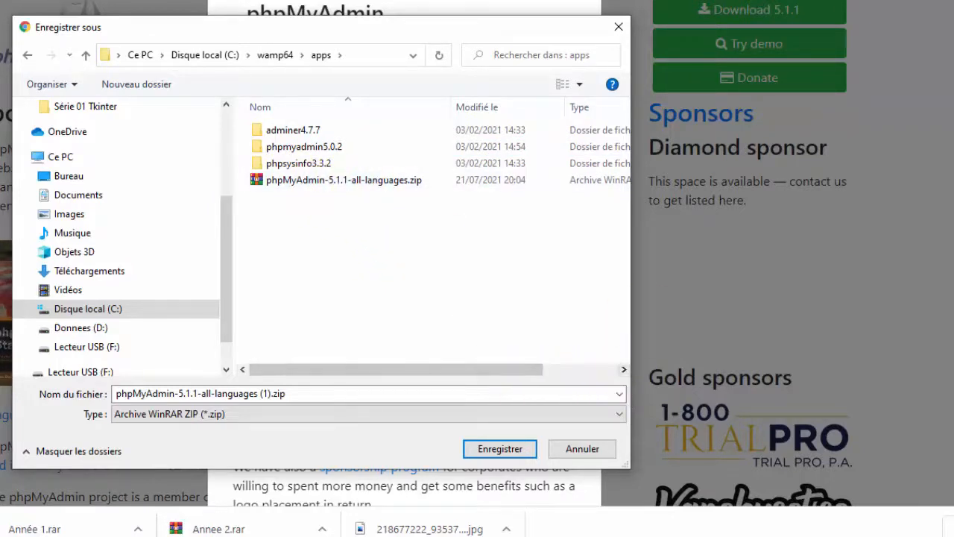
Extract phpMyAdmin-5.1.1-all-languages.zip directly into the apps folder.
left_click(260, 180)
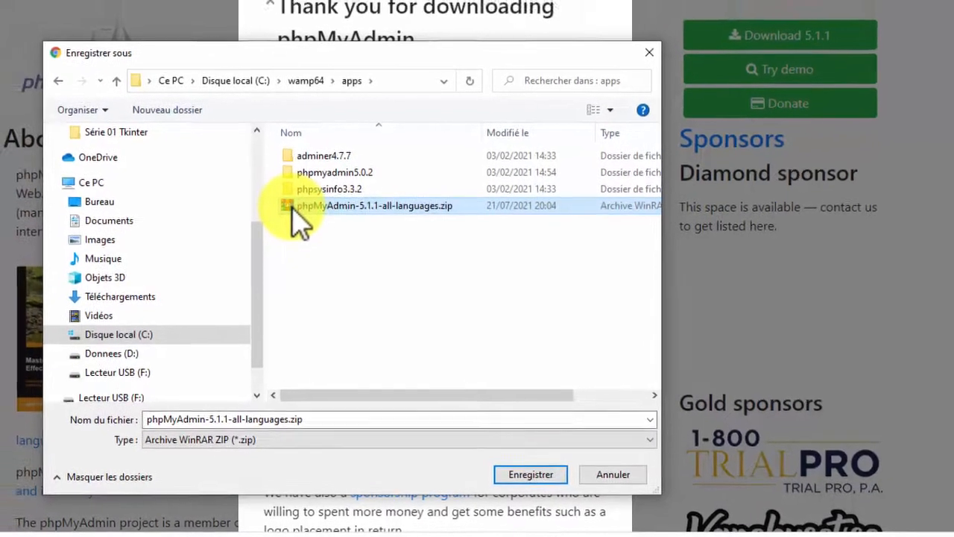
right_click(261, 180)
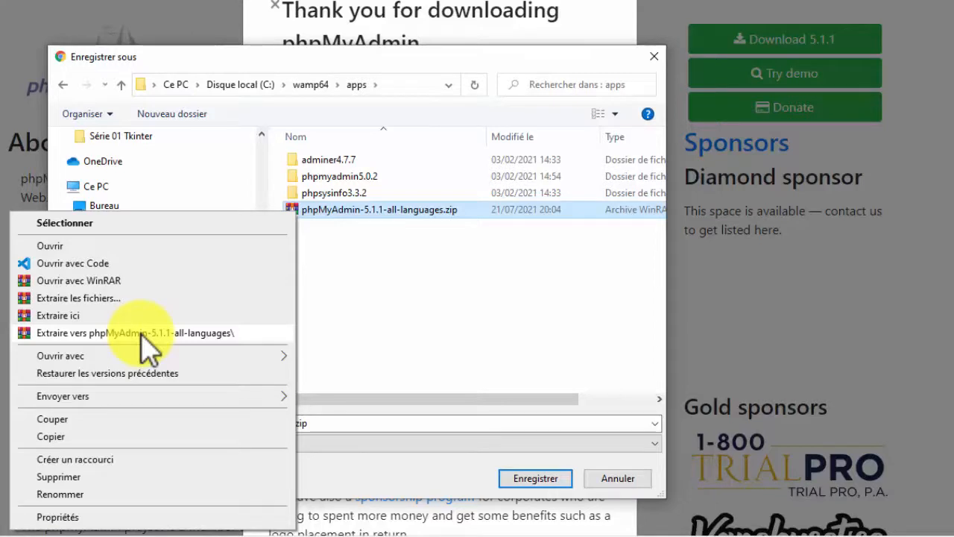
left_click(65, 317)
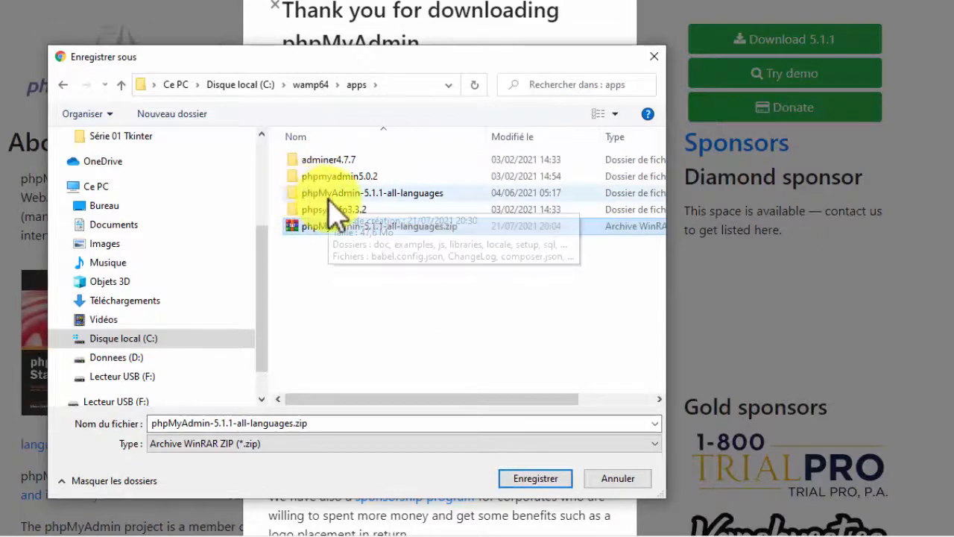
Rename the extracted phpMyAdmin-5.1.1-all-languages folder to phpMyAdmin5.1.1 and select it.
left_click(370, 194)
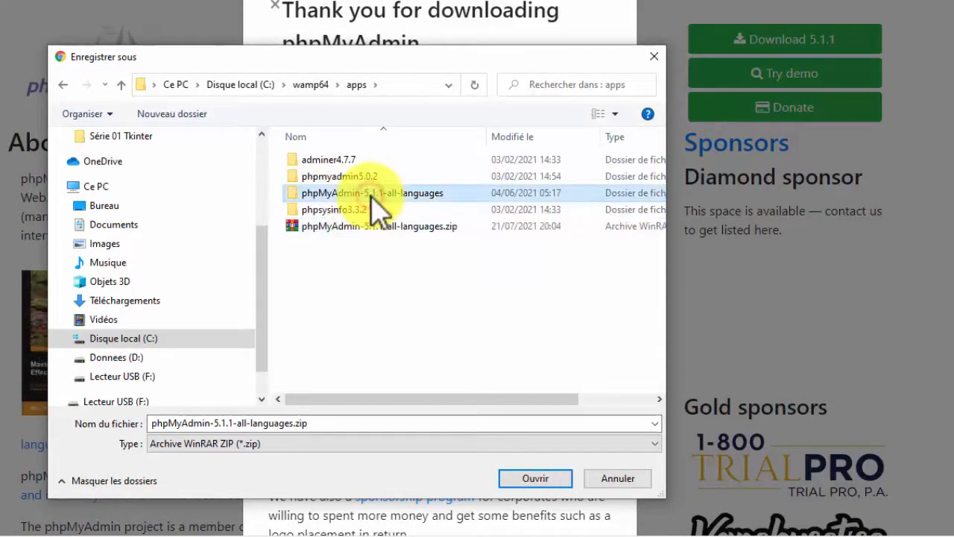
left_click(372, 194)
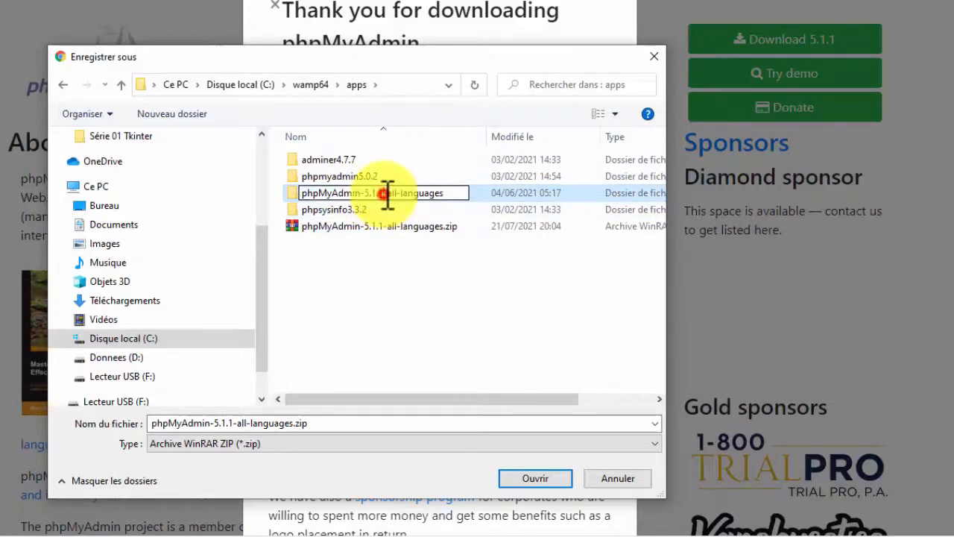
left_click_drag(386, 194, 452, 194)
key("BackSpace")
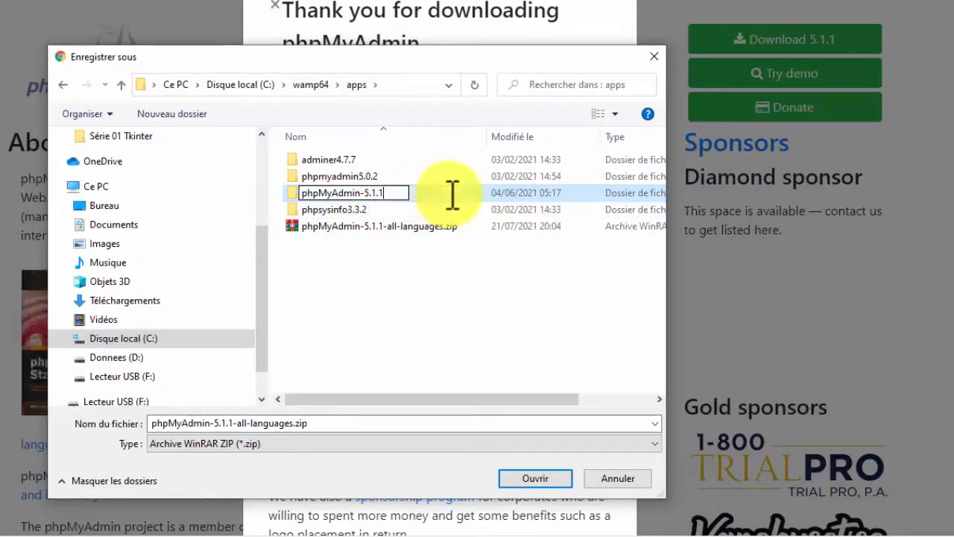
left_click(405, 314)
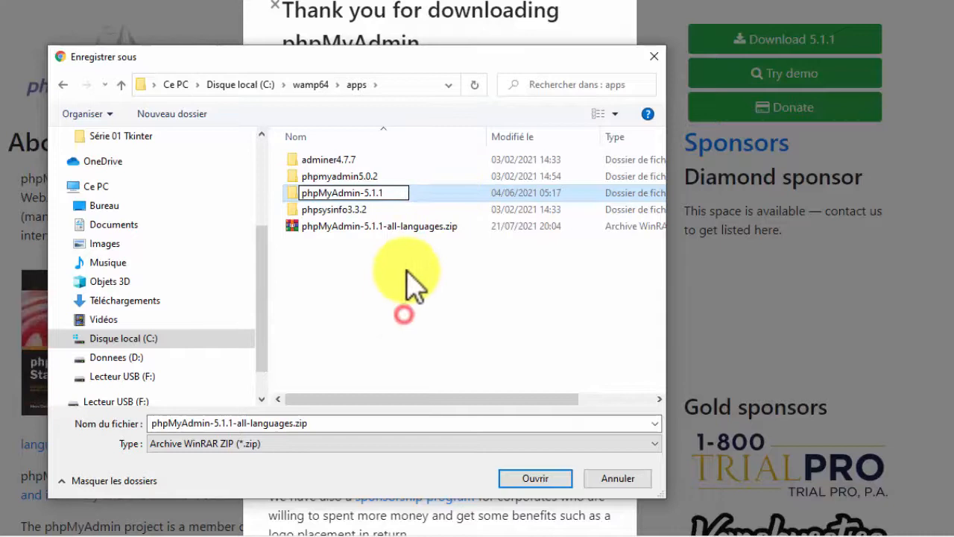
left_click(366, 193)
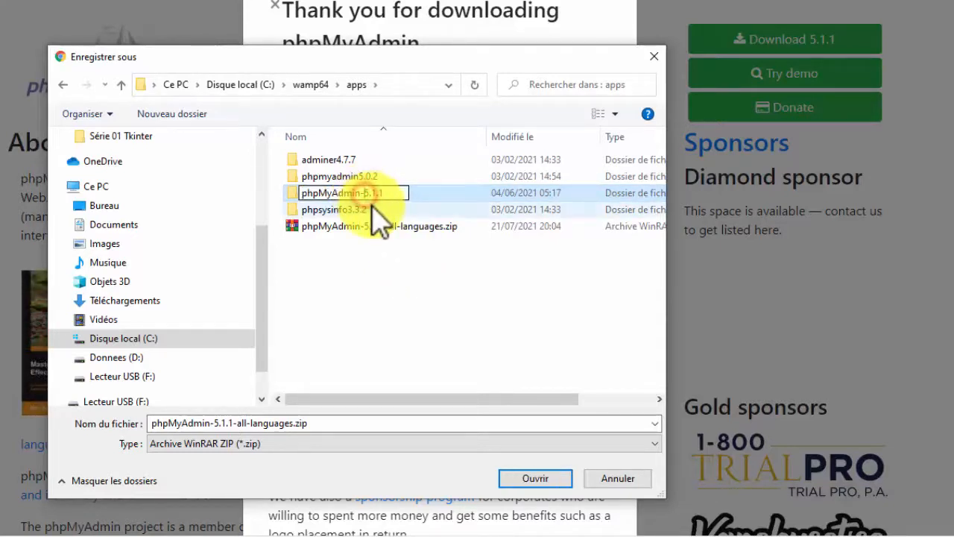
left_click(380, 320)
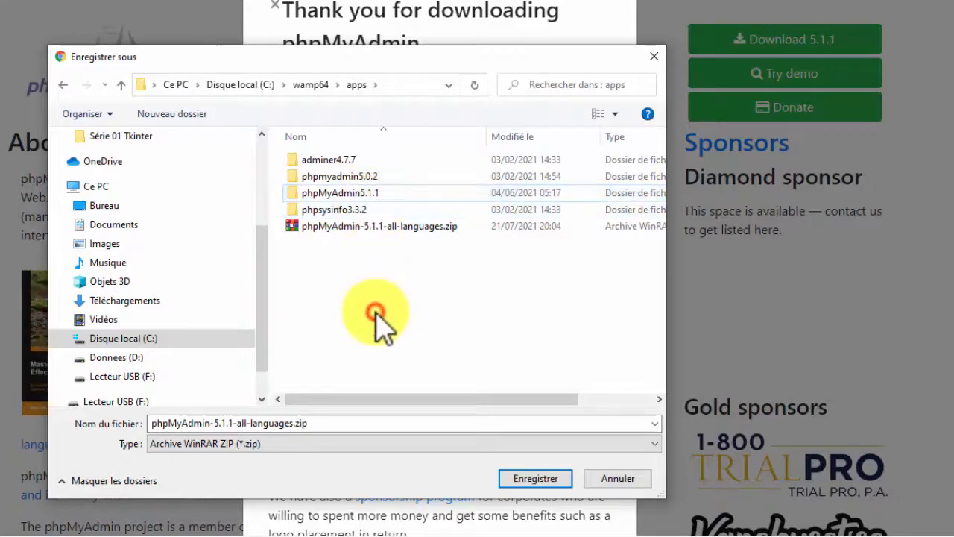
left_click(333, 196)
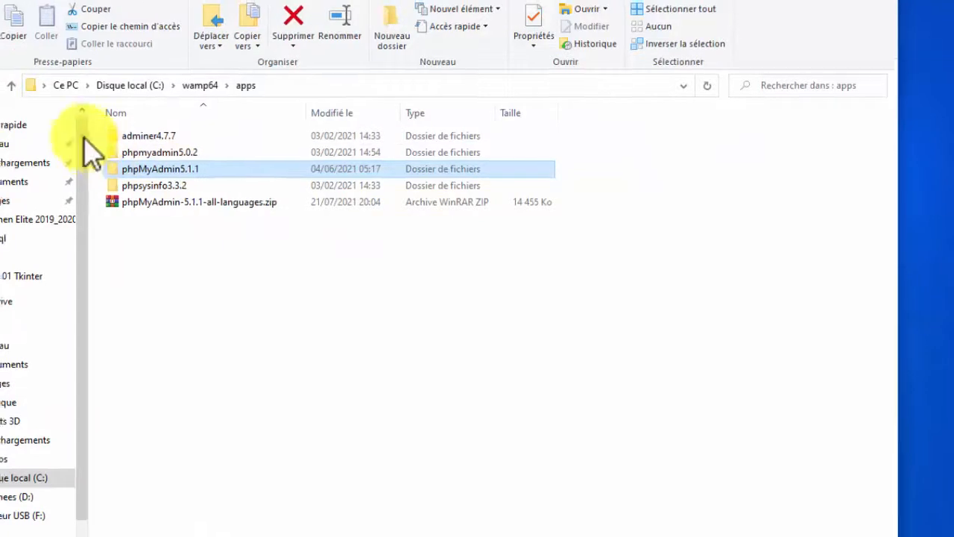
Open phpmyadmin.conf from the C:\wamp64\alias folder for editing.
left_click(12, 85)
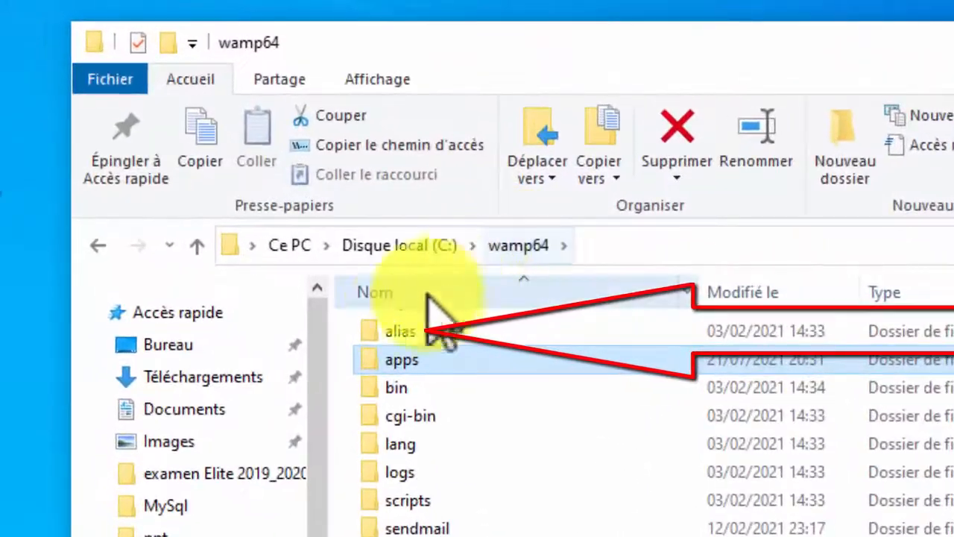
double_click(399, 333)
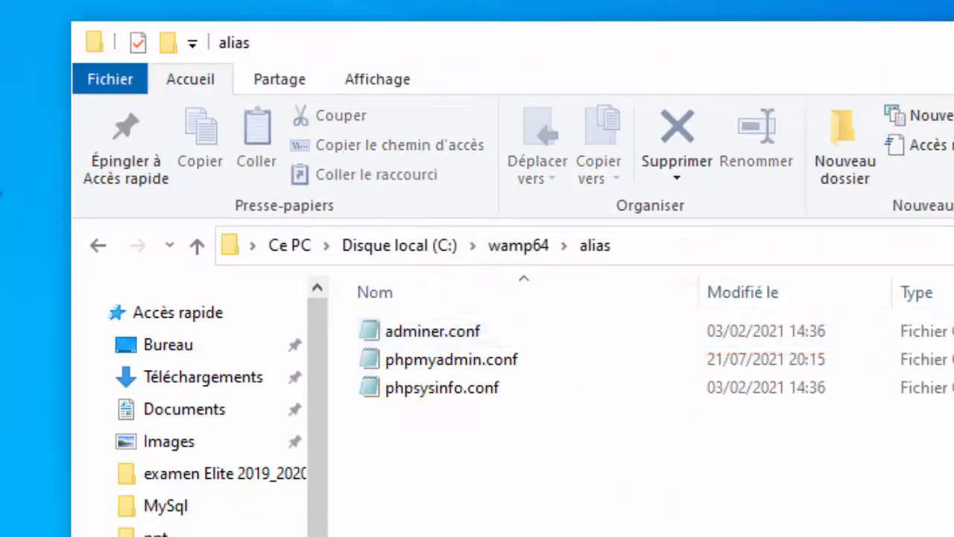
left_click(392, 361)
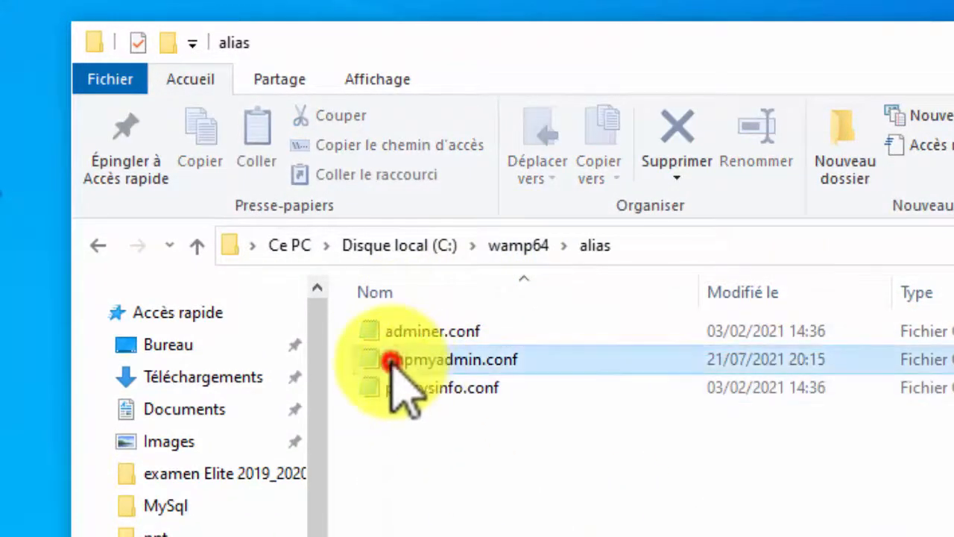
right_click(393, 363)
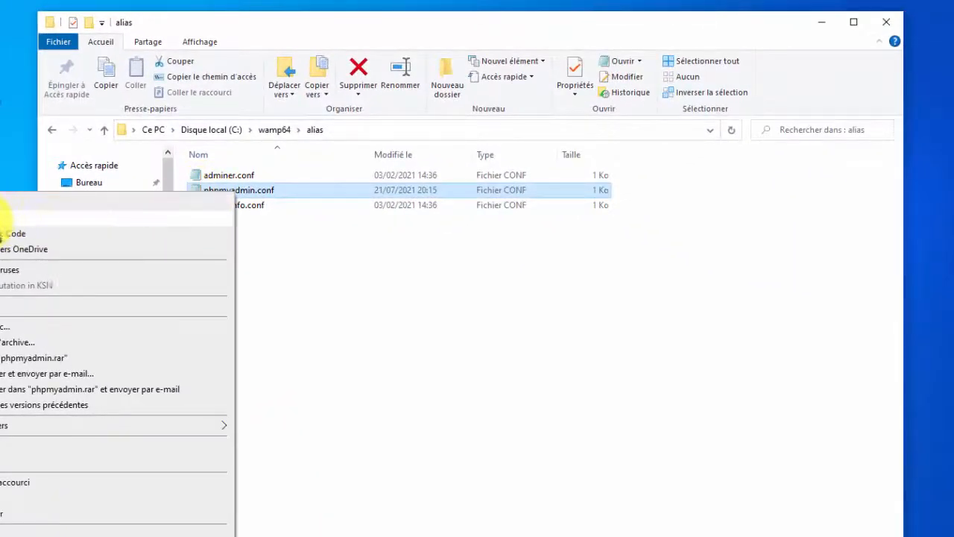
left_click(3, 218)
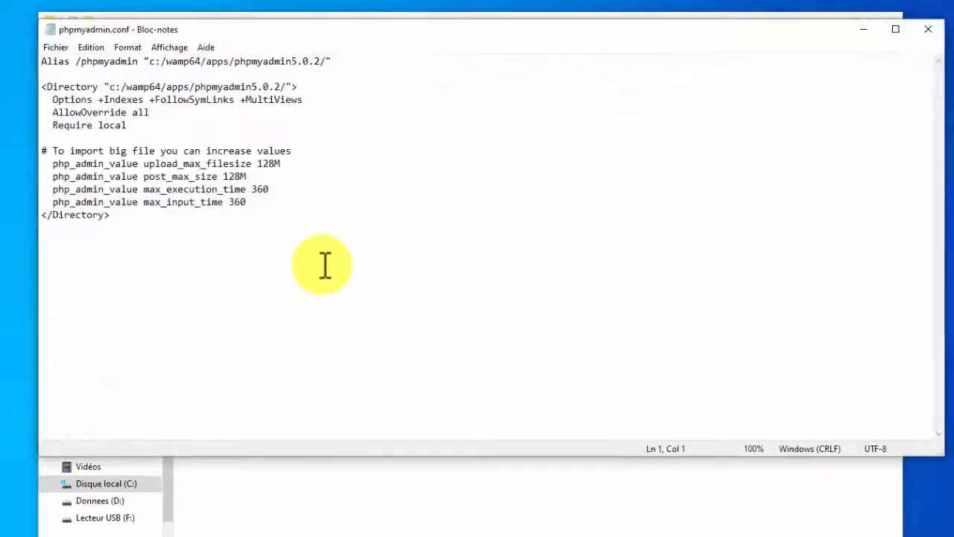
Change the Alias and Directory paths to c:/wamp64/apps/phpmyadmin5.1.1/, then save and close phpmyadmin.conf.
left_click_drag(330, 29, 356, 185)
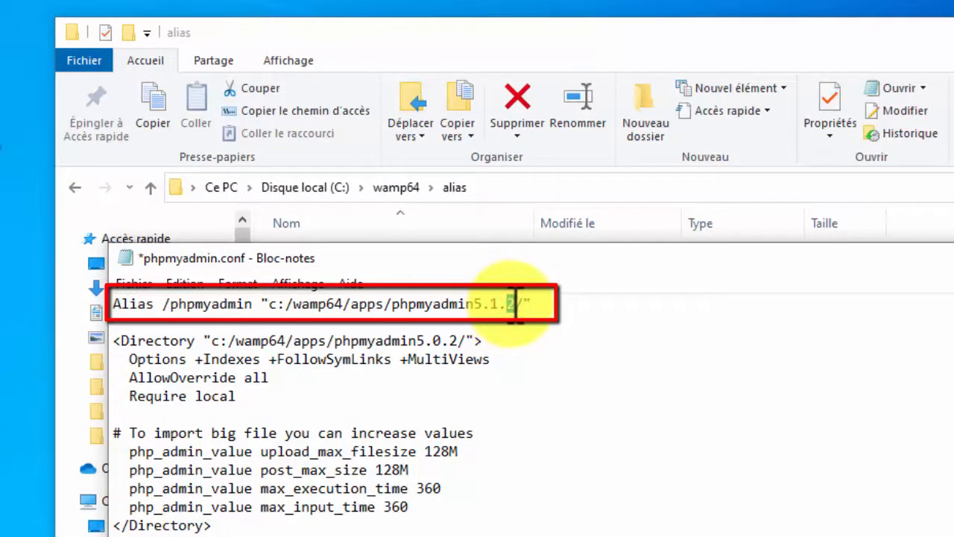
double_click(435, 340)
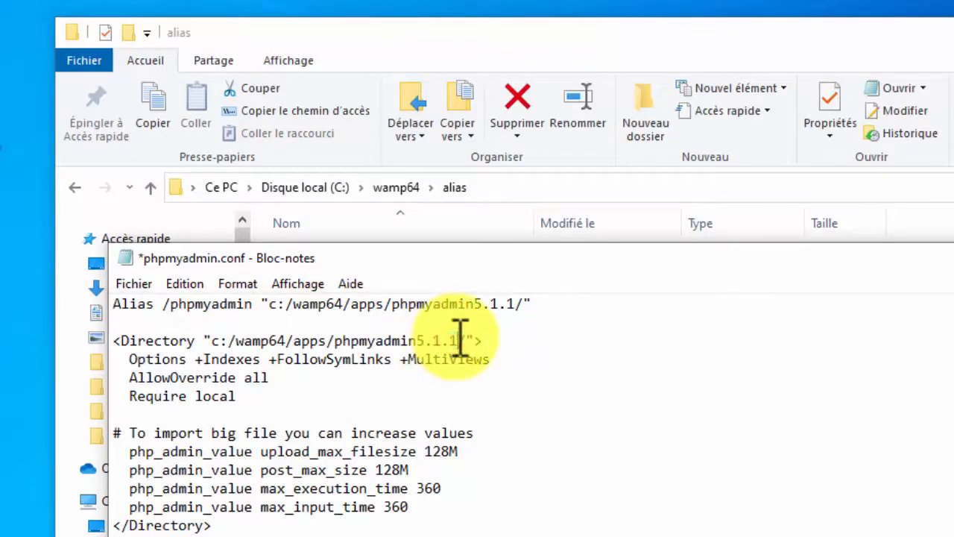
left_click(481, 377)
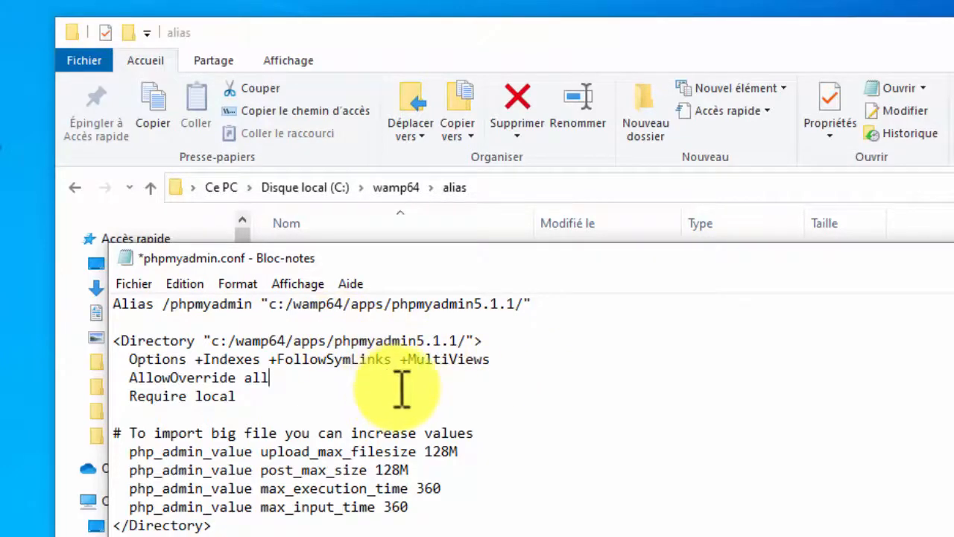
left_click_drag(410, 260, 390, 97)
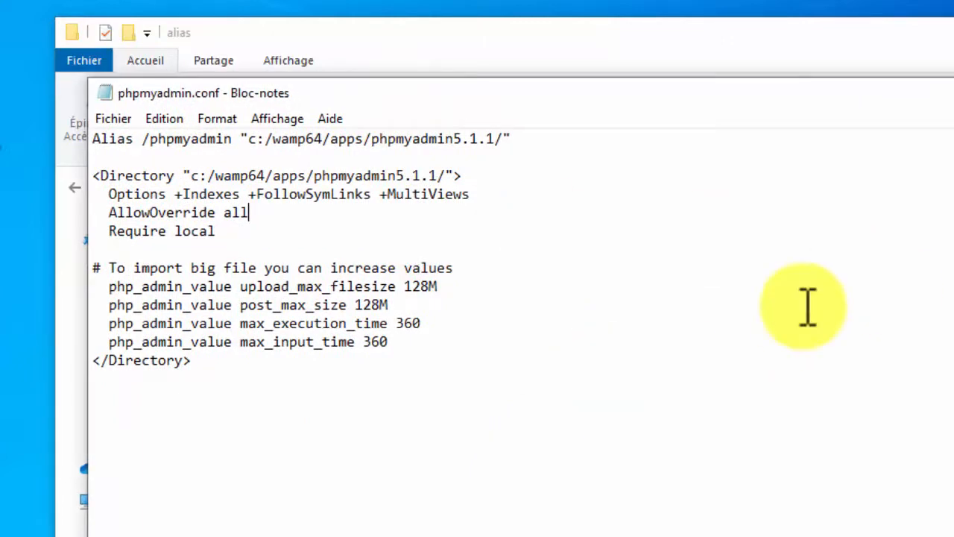
left_click(953, 93)
left_click(724, 443)
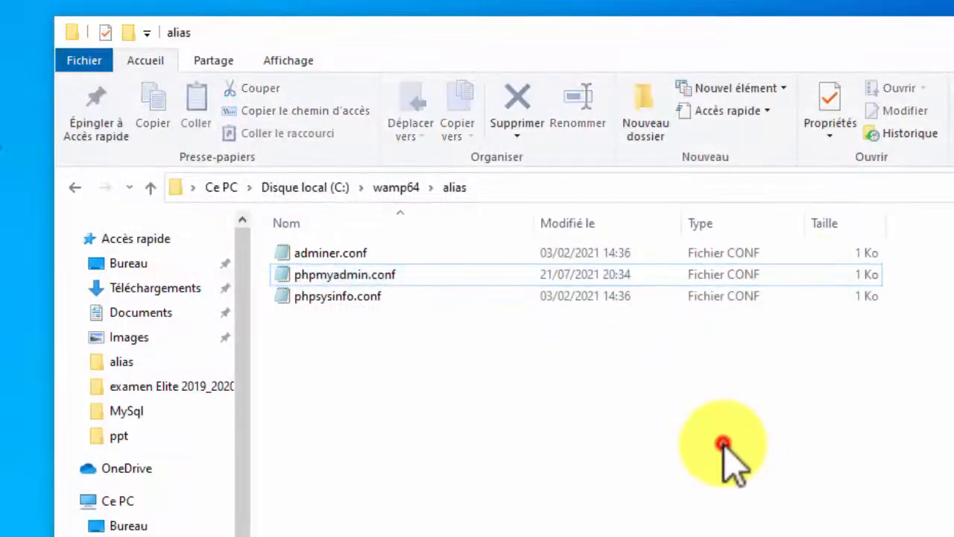
Restart all WampServer services.
left_click(707, 516)
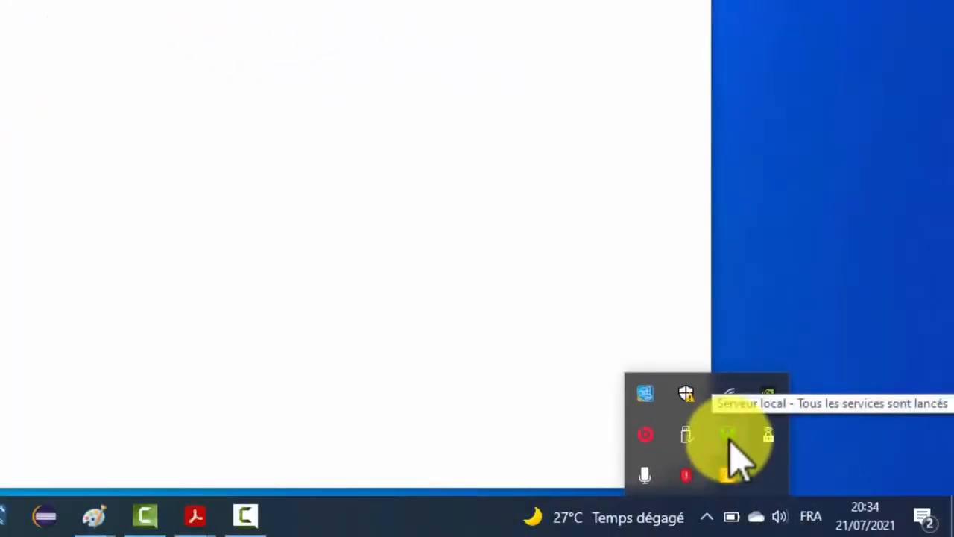
right_click(729, 435)
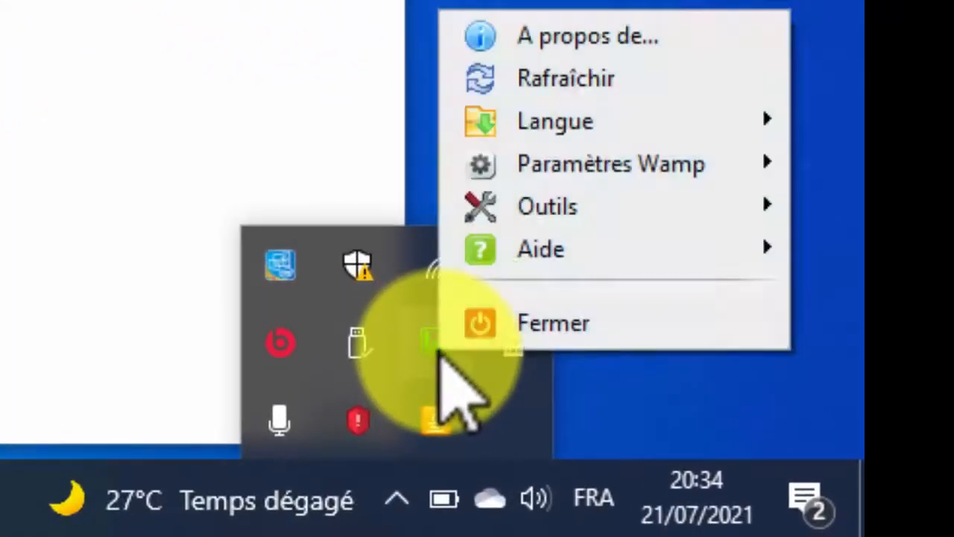
left_click(438, 343)
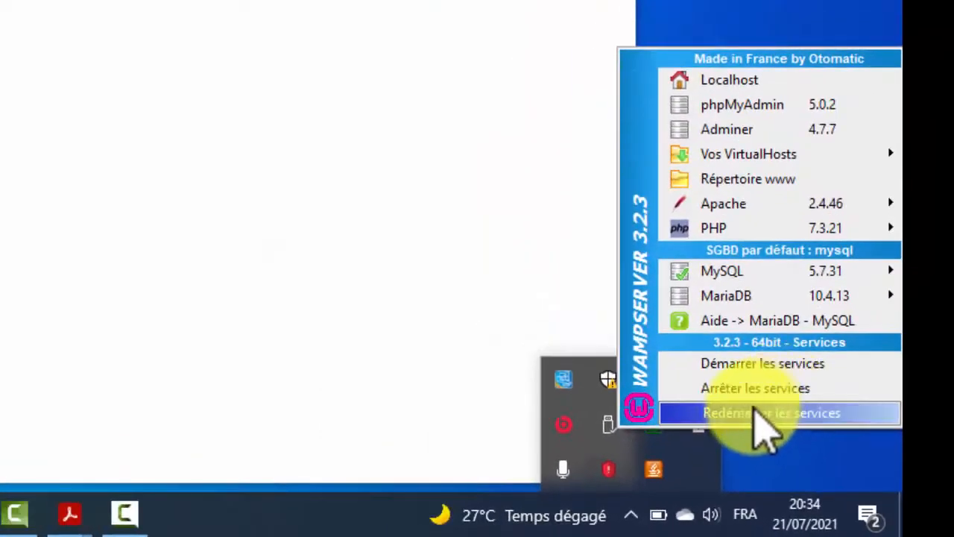
left_click(751, 414)
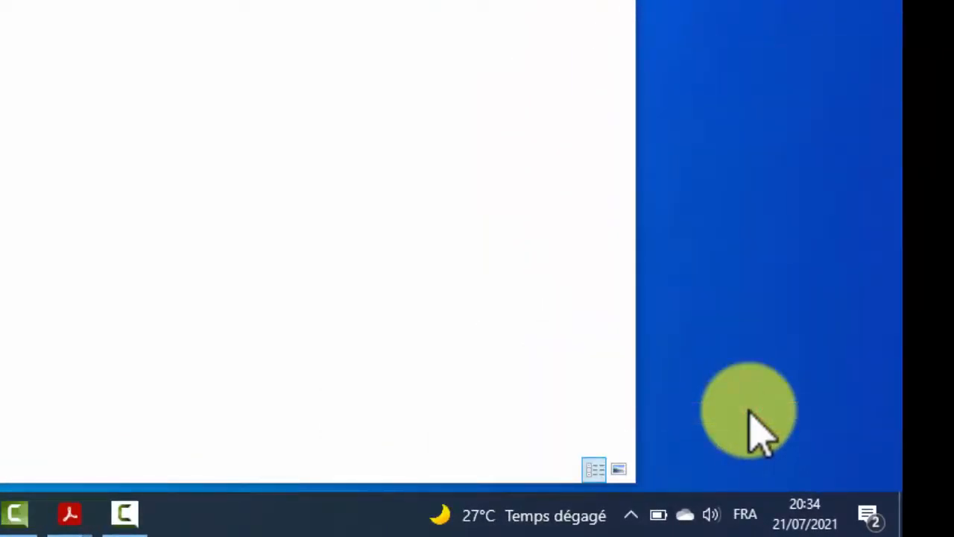
Launch phpMyAdmin from WampServer and try to log in as root without a password.
left_click(659, 419)
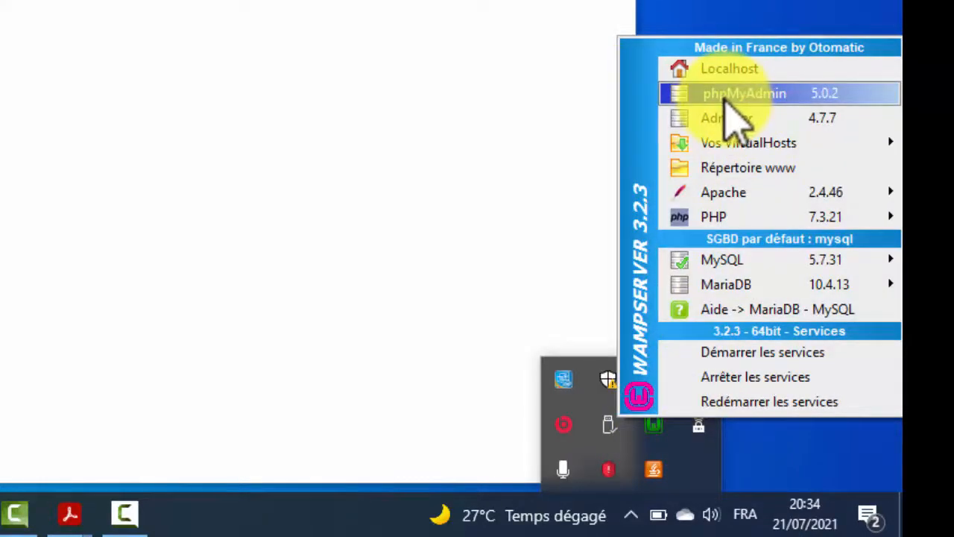
left_click(719, 96)
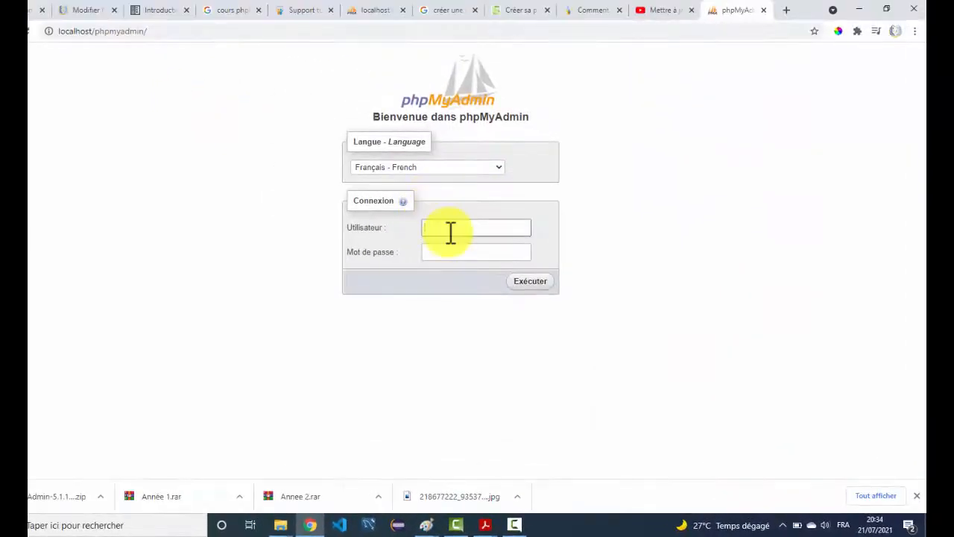
left_click(450, 230)
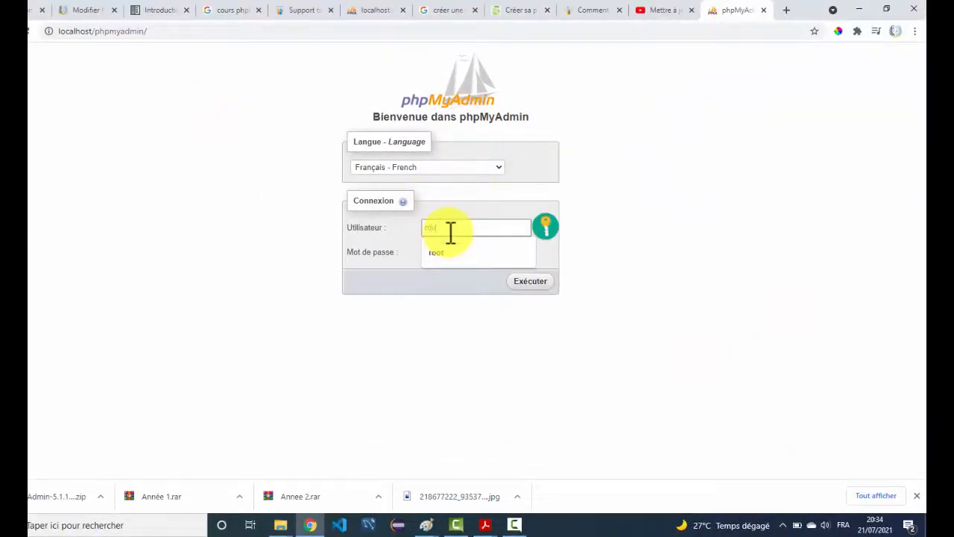
type("roo")
left_click(436, 253)
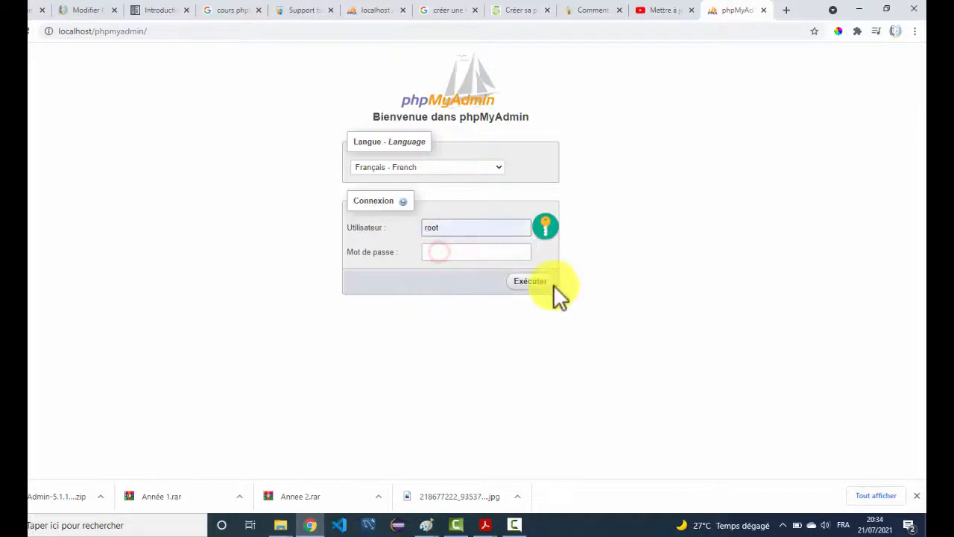
left_click(536, 283)
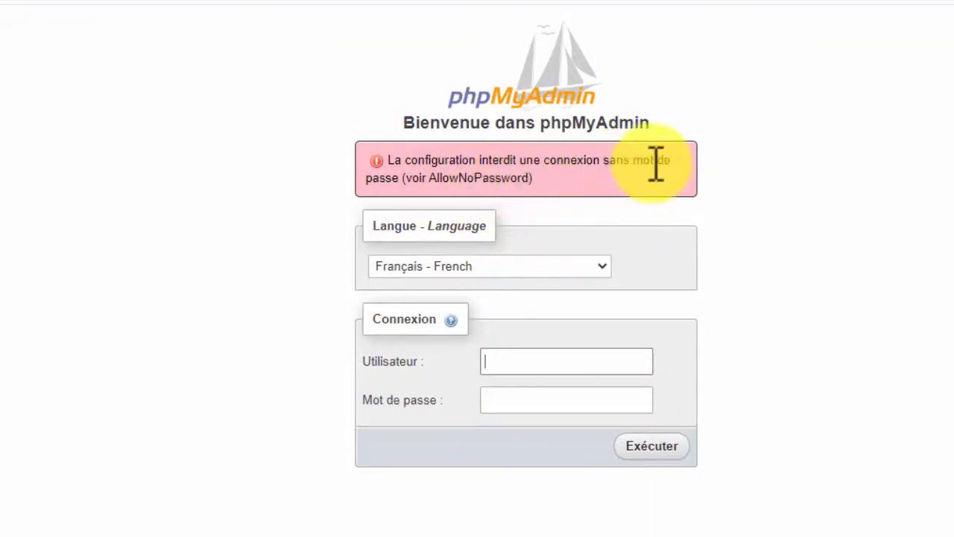
Highlight the login error about AllowNoPassword, and open the C:\wamp64\apps\phpMyAdmin5.1.1 folder in File Explorer.
left_click_drag(534, 177, 374, 166)
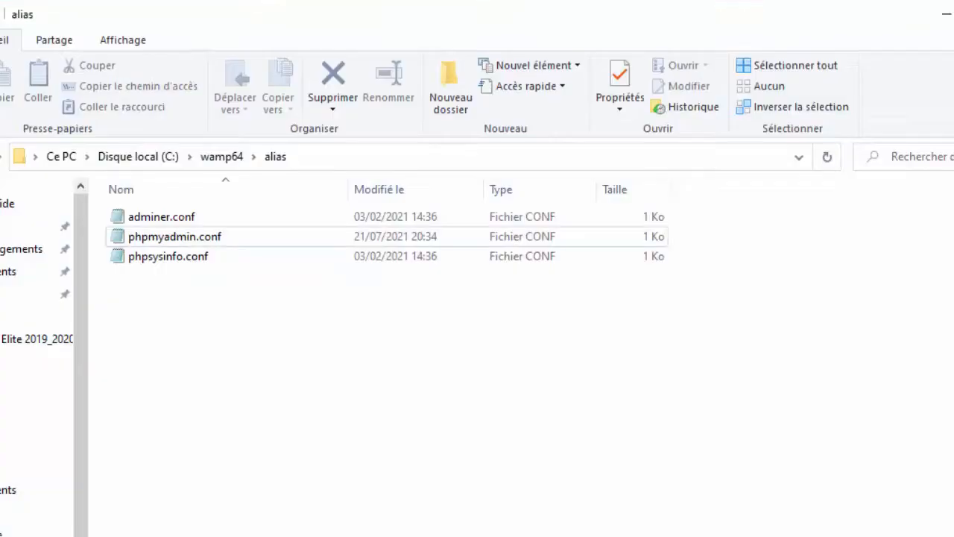
left_click(34, 153)
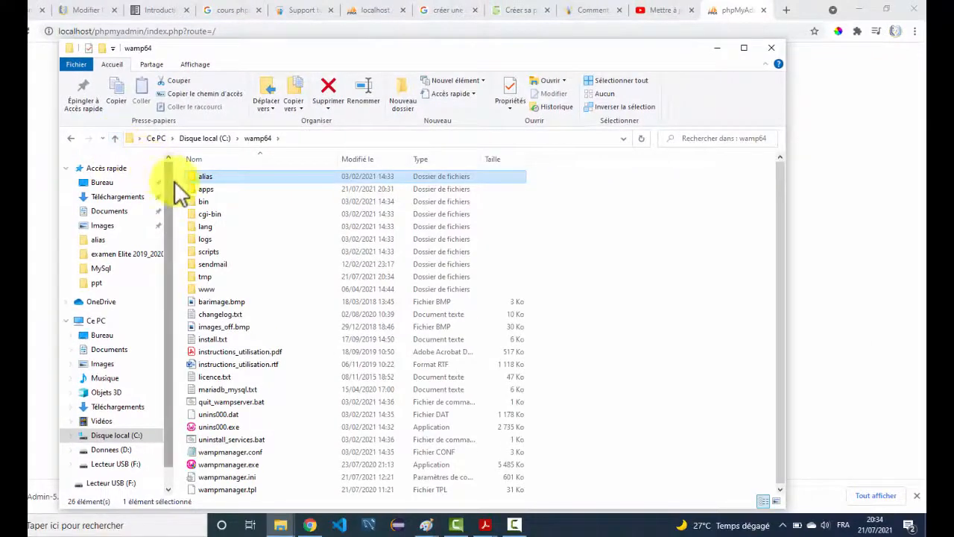
left_click(188, 192)
double_click(195, 188)
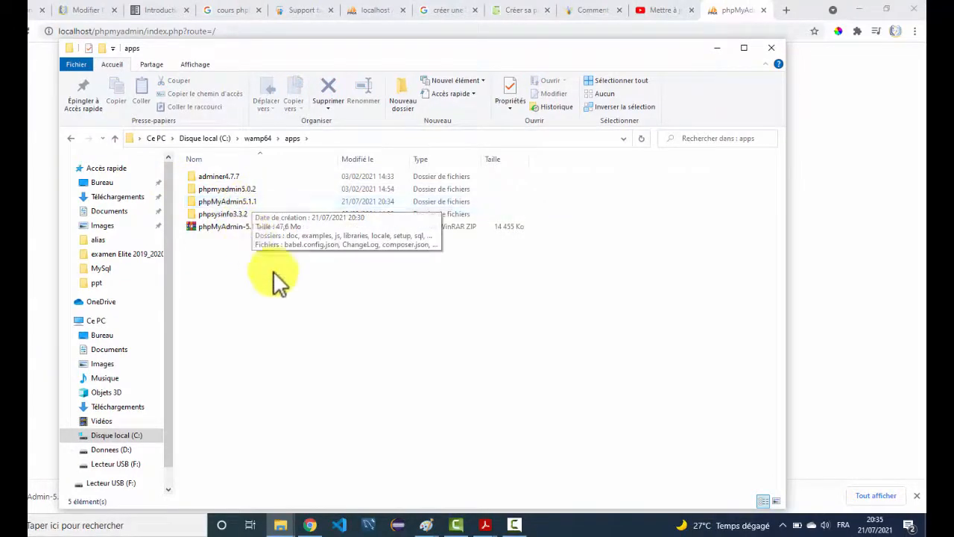
double_click(243, 202)
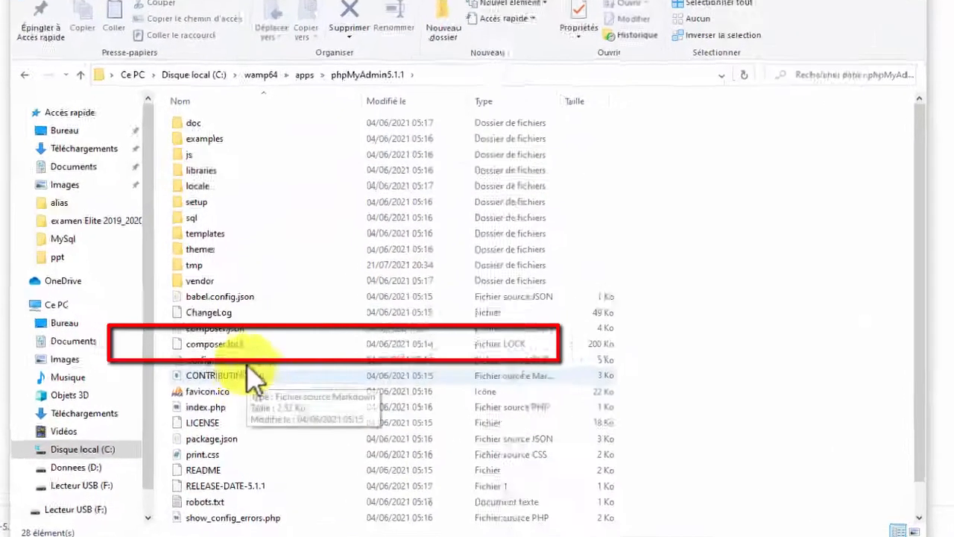
Duplicate config.sample.inc.php in the phpMyAdmin5.1.1 folder and rename the copy to config.inc.php.
left_click(192, 353)
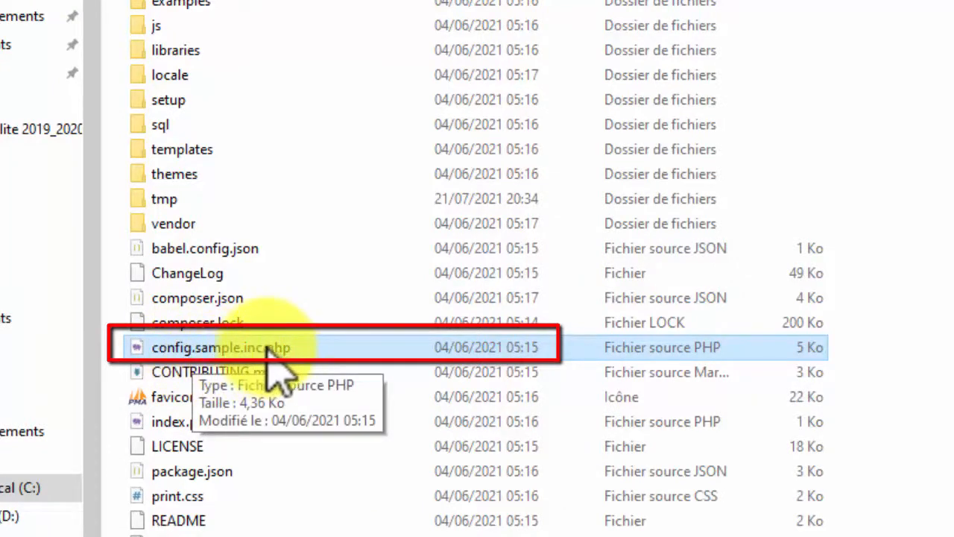
key("ctrl+v")
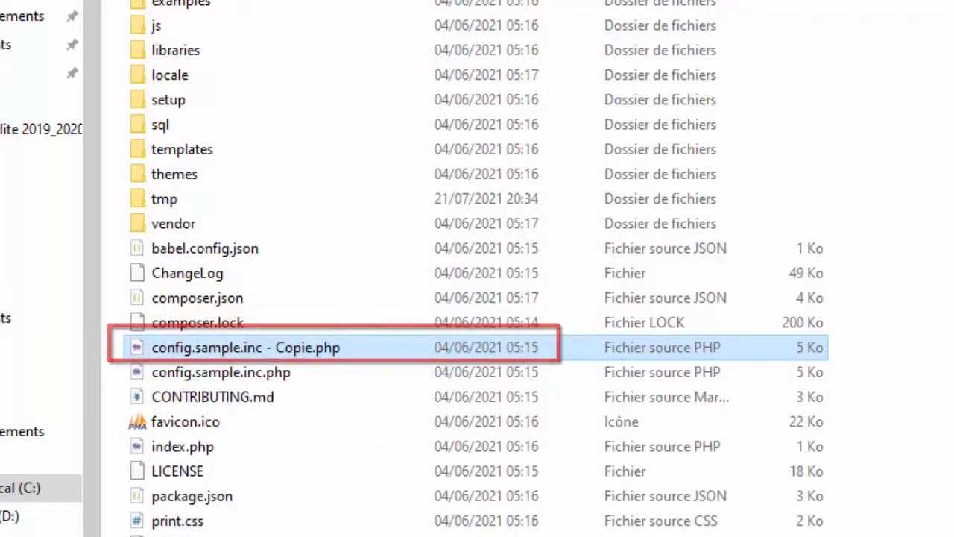
left_click(304, 347)
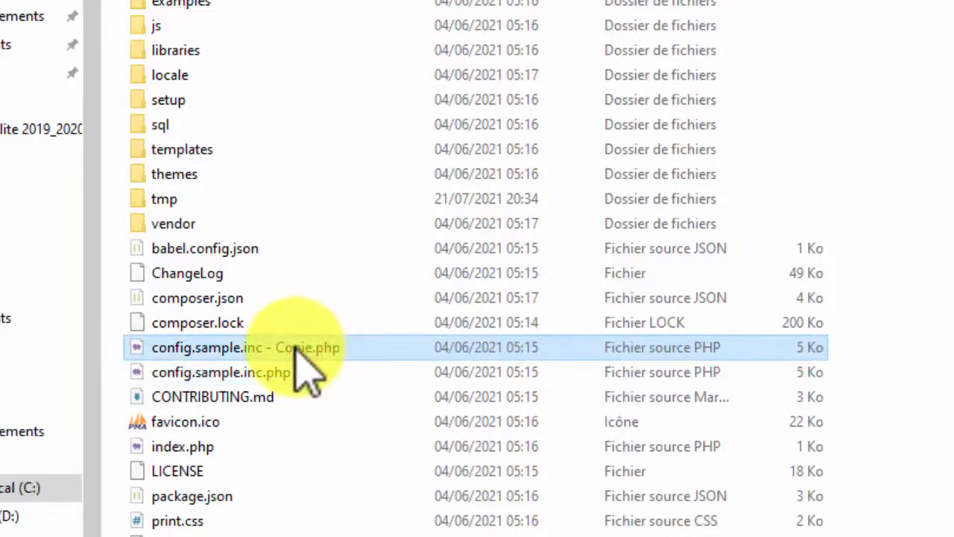
left_click(311, 348)
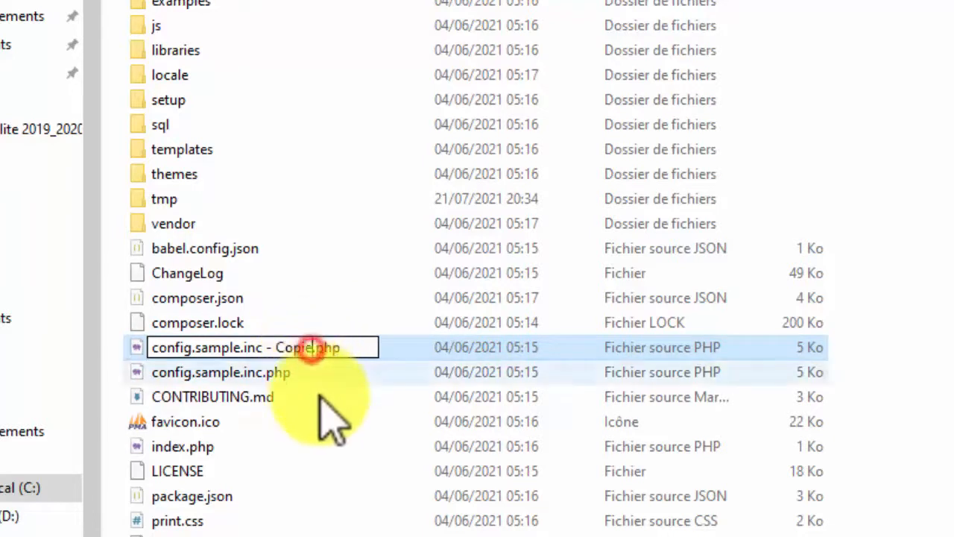
key("BackSpace")
key("BackSpace")
key("BackSpace")
key("BackSpace")
key("BackSpace")
key("BackSpace")
key("BackSpace")
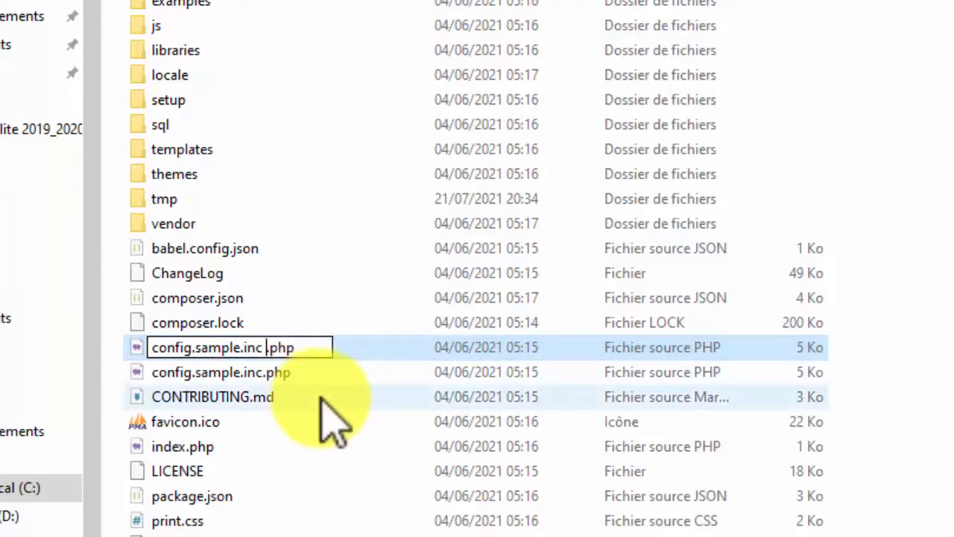
key("BackSpace")
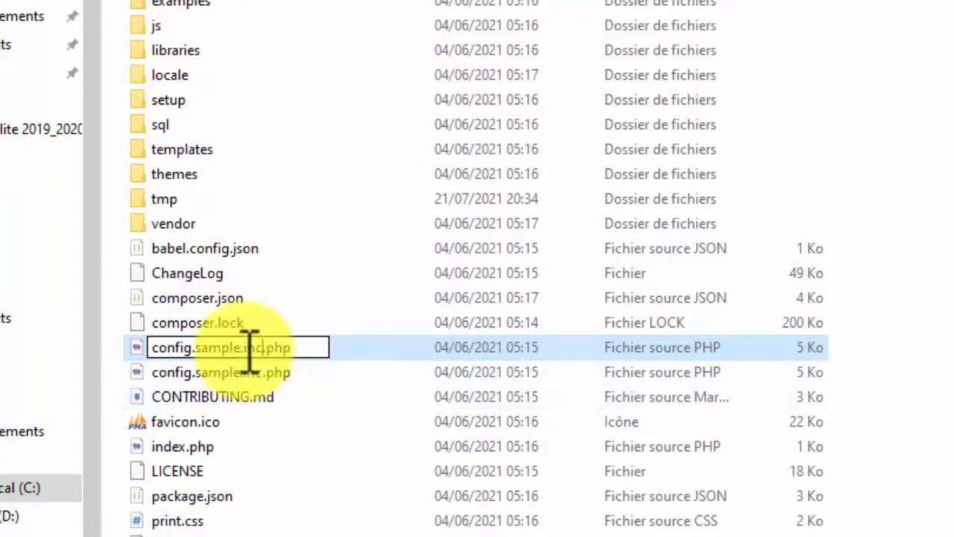
left_click(246, 348)
key("BackSpace")
key("BackSpace")
key("BackSpace")
key("BackSpace")
key("BackSpace")
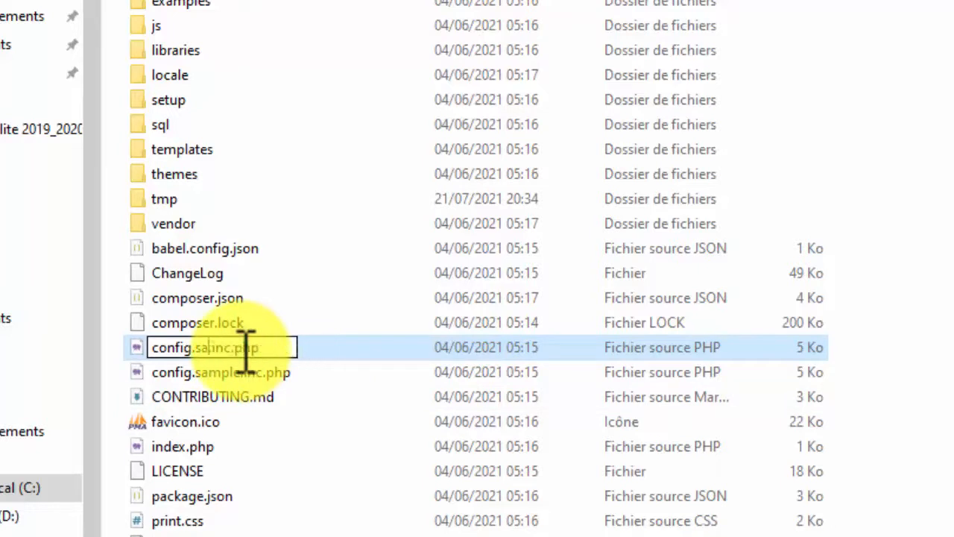
key("BackSpace")
key("BackSpace")
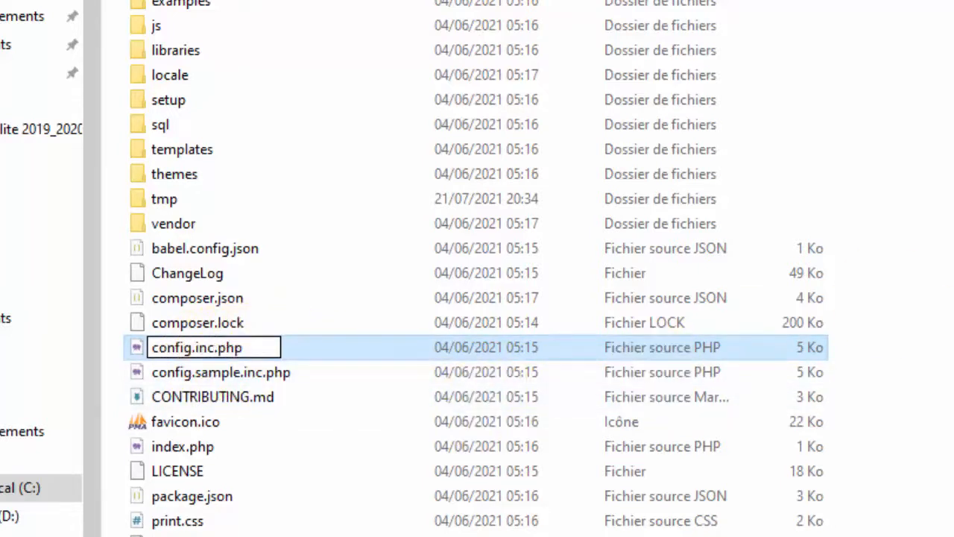
key("Return")
Open config.inc.php in the code editor, set the first server's AllowNoPassword option to true, and save the file.
right_click(220, 346)
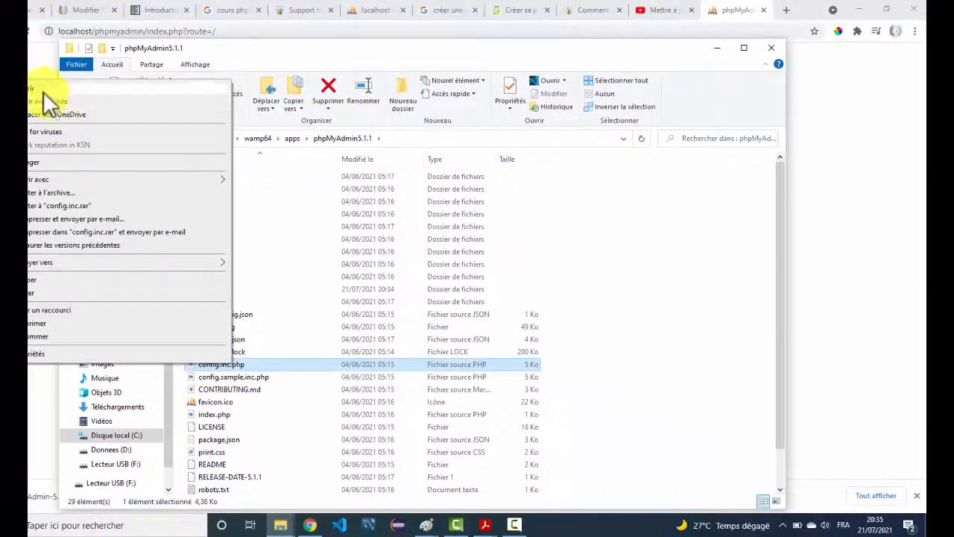
left_click(42, 91)
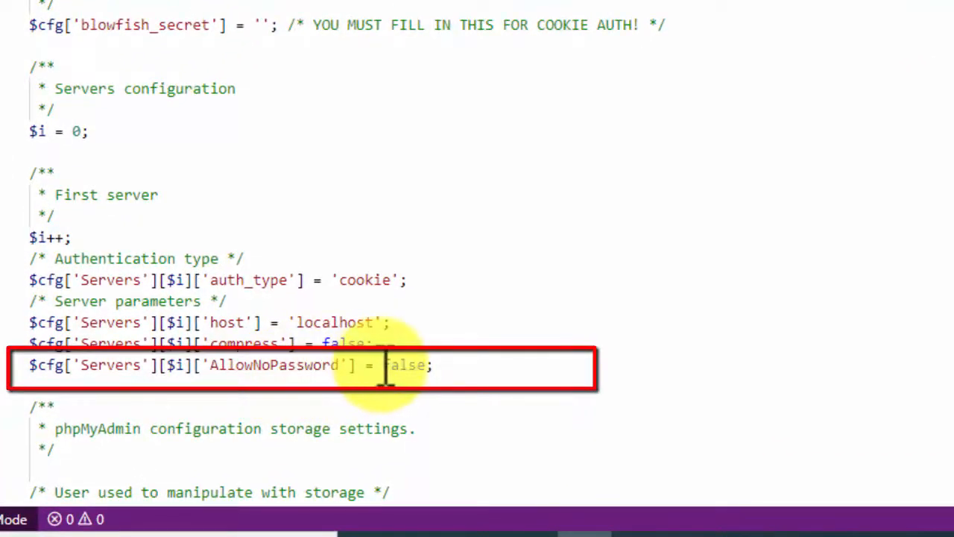
left_click_drag(382, 365, 421, 365)
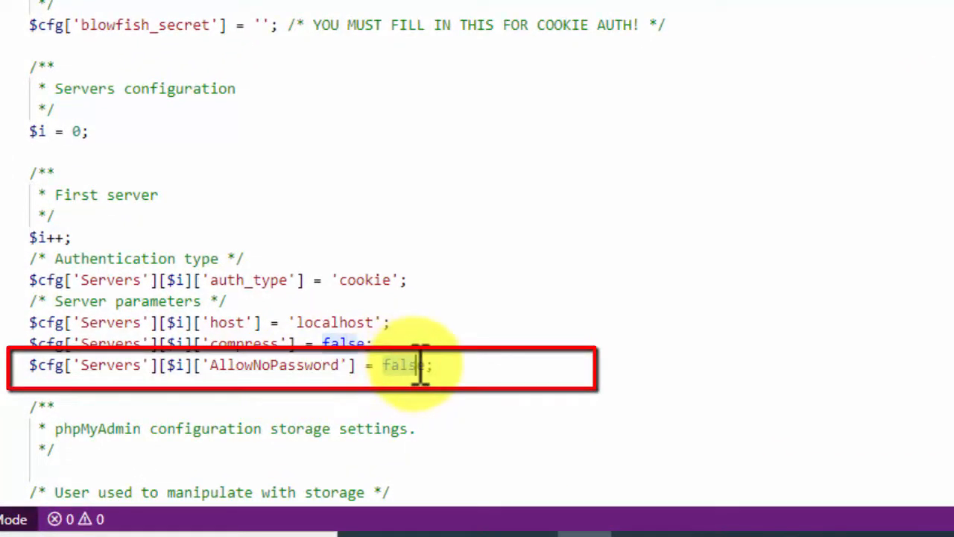
type("true")
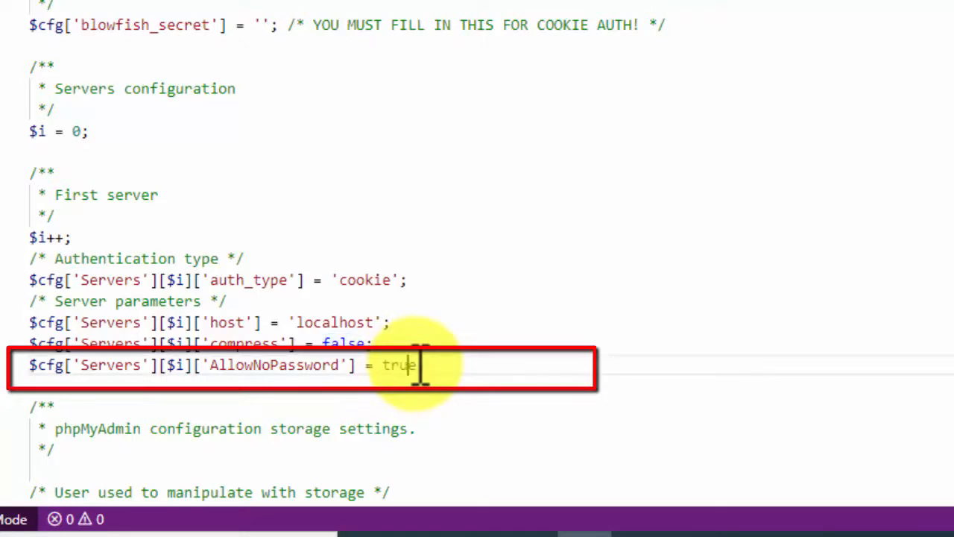
type(";")
left_click(400, 398)
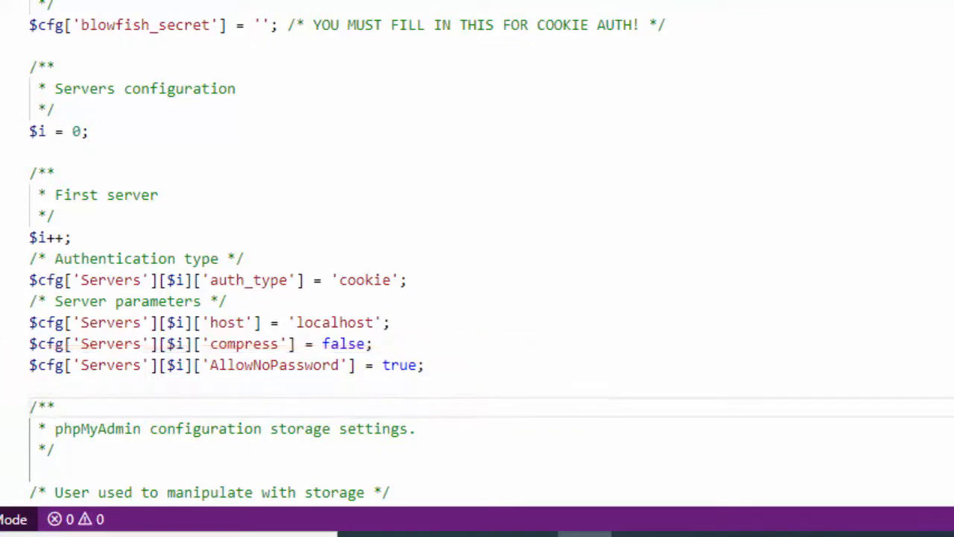
scroll(477, 253, "down", 1)
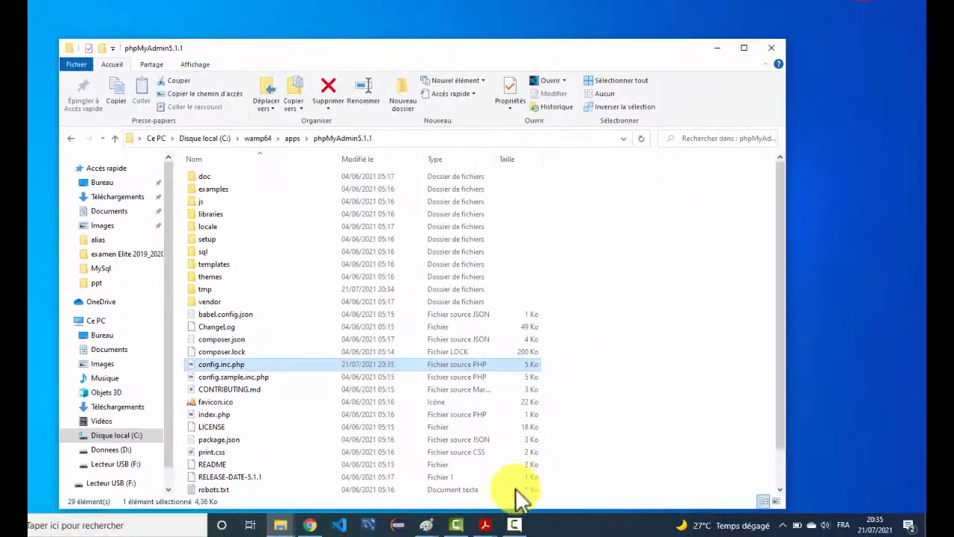
Switch to Chrome, reload the phpMyAdmin login page and log in as root with an empty password.
left_click(310, 525)
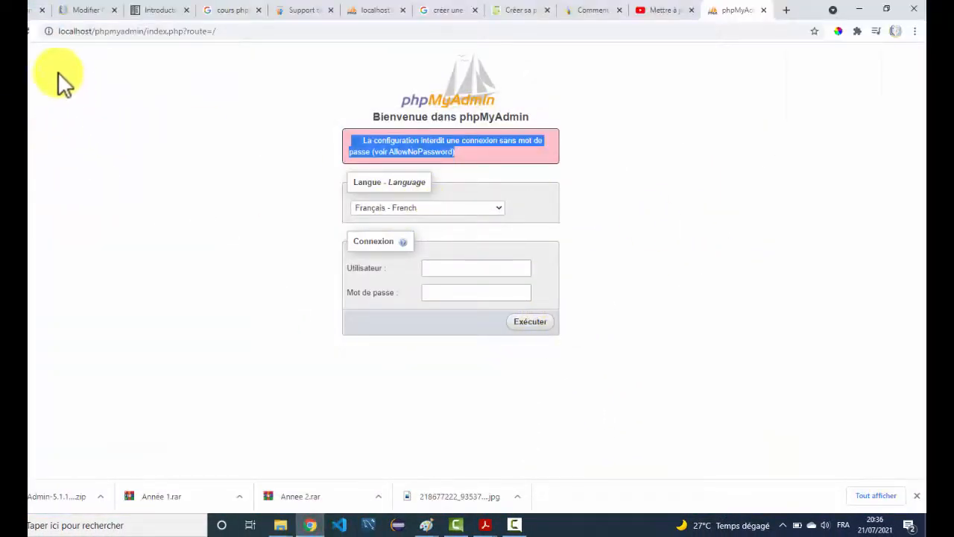
left_click(31, 34)
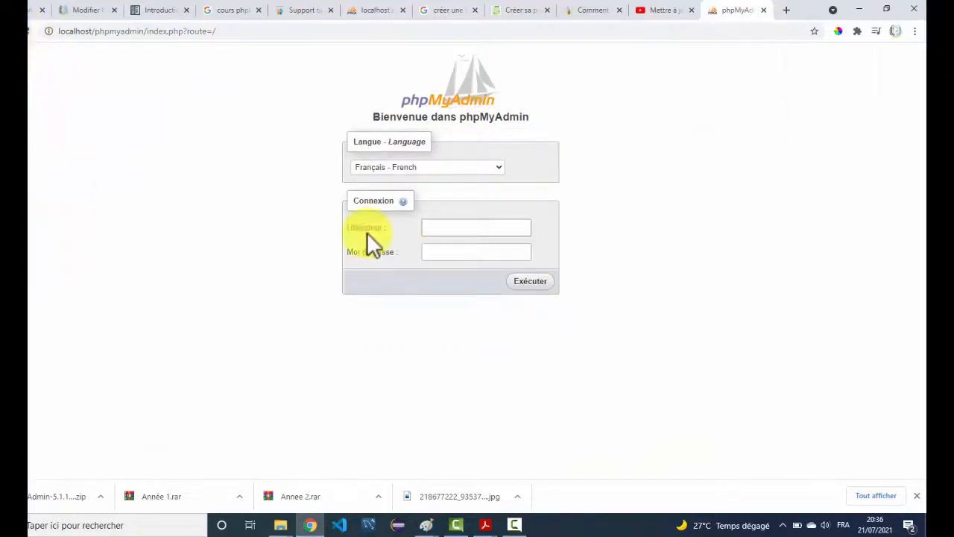
left_click(438, 230)
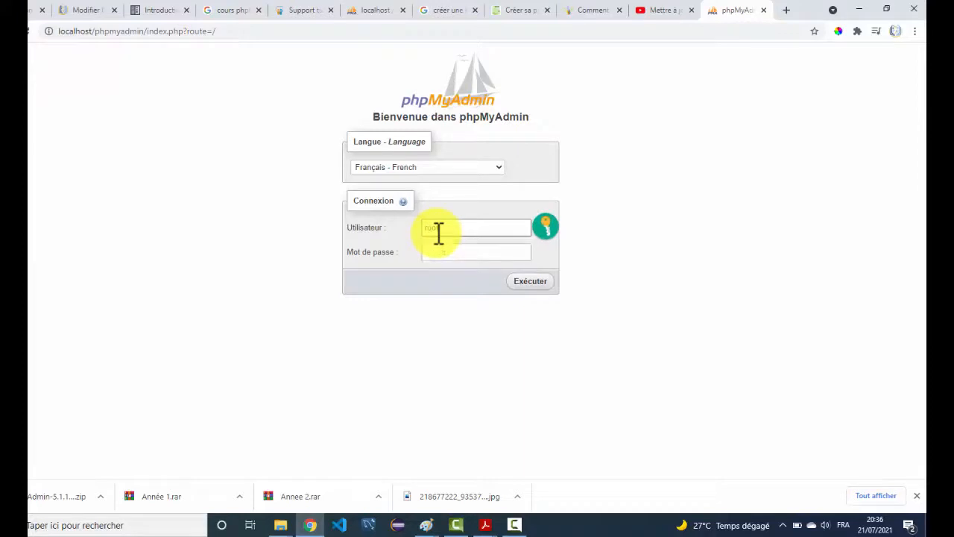
left_click(534, 284)
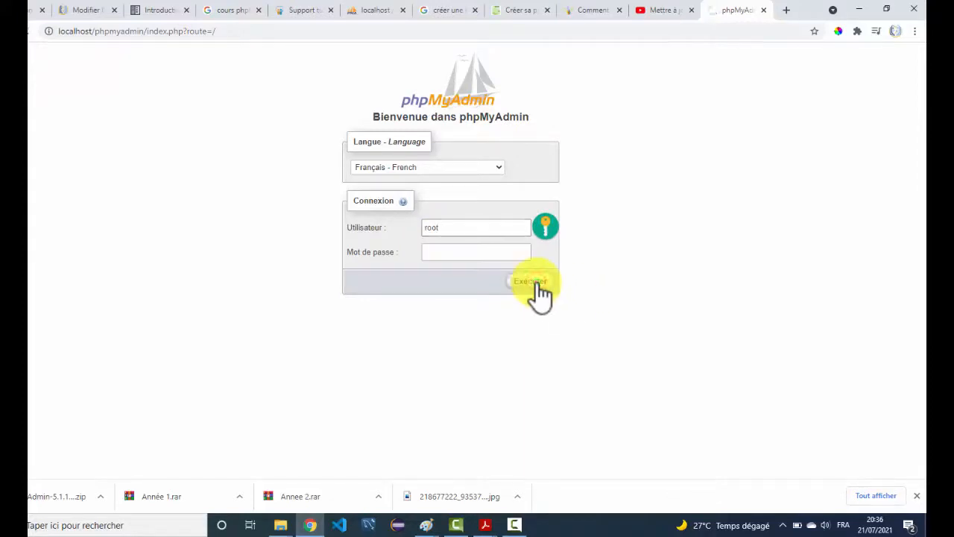